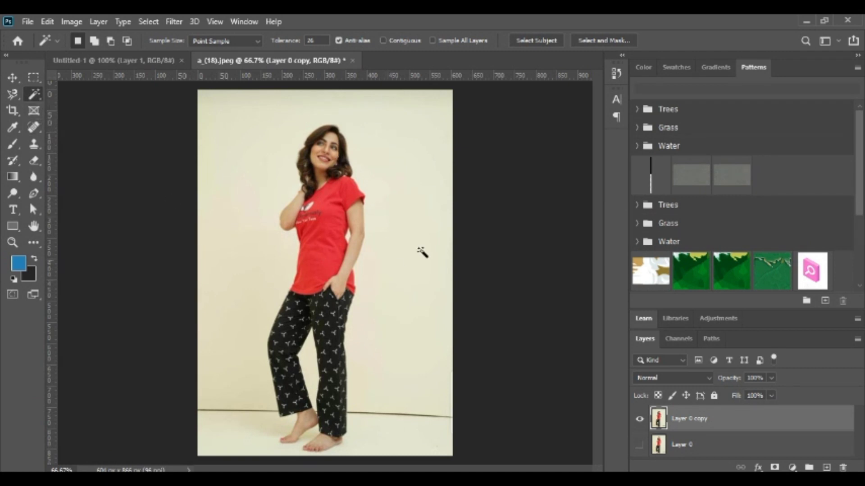
Try to remove the backdrop around the woman by selecting it with the Quick Selection tool and deleting it.
{"action": "right_click", "coordinate": [40, 99]}
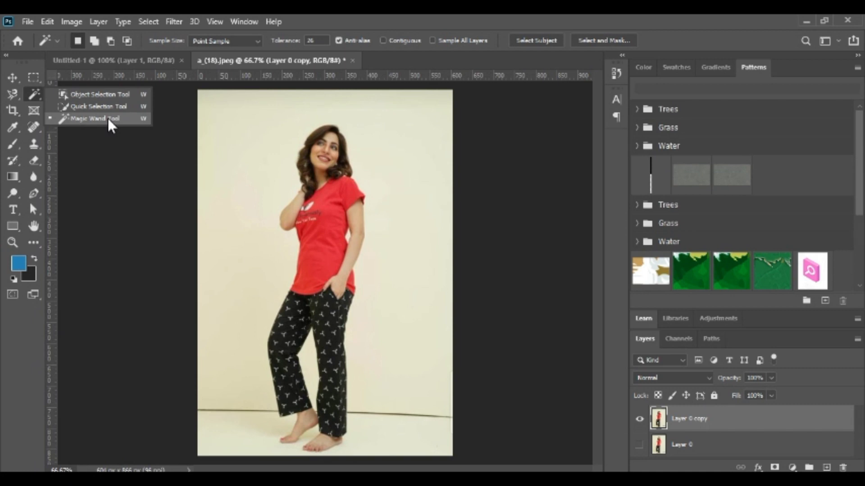
{"action": "left_click", "coordinate": [109, 107]}
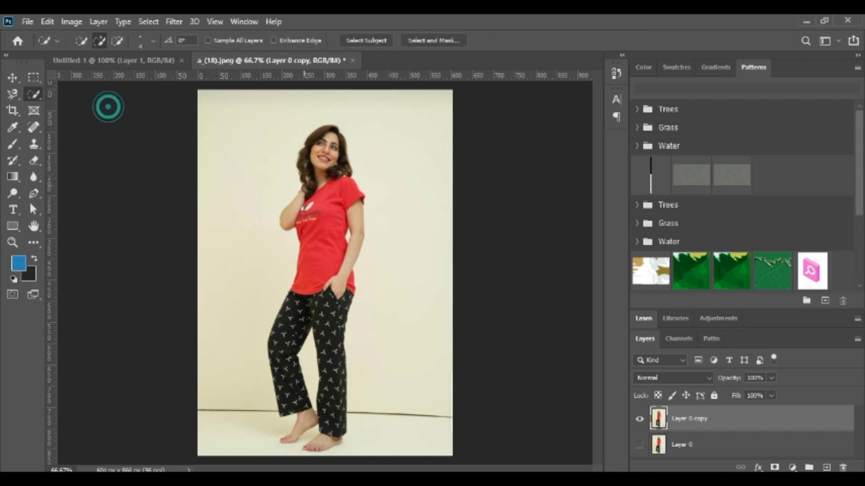
{"action": "left_click", "coordinate": [356, 179]}
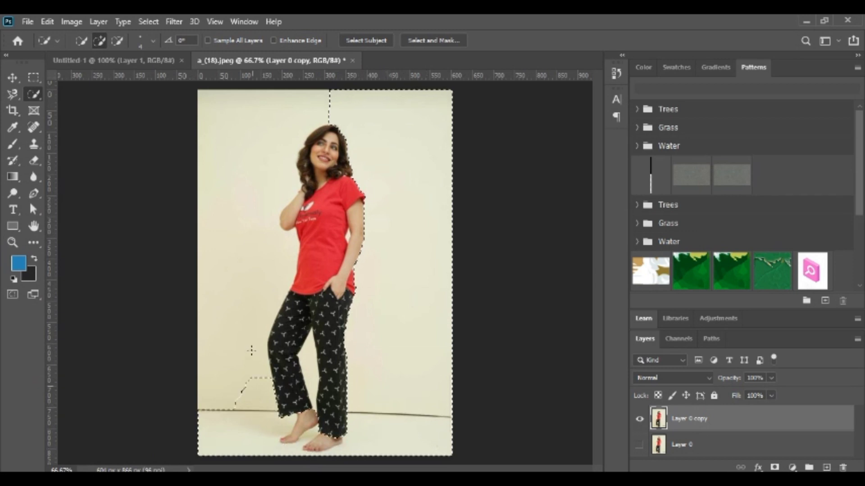
{"action": "left_click_drag", "start_coordinate": [251, 351], "coordinate": [272, 190]}
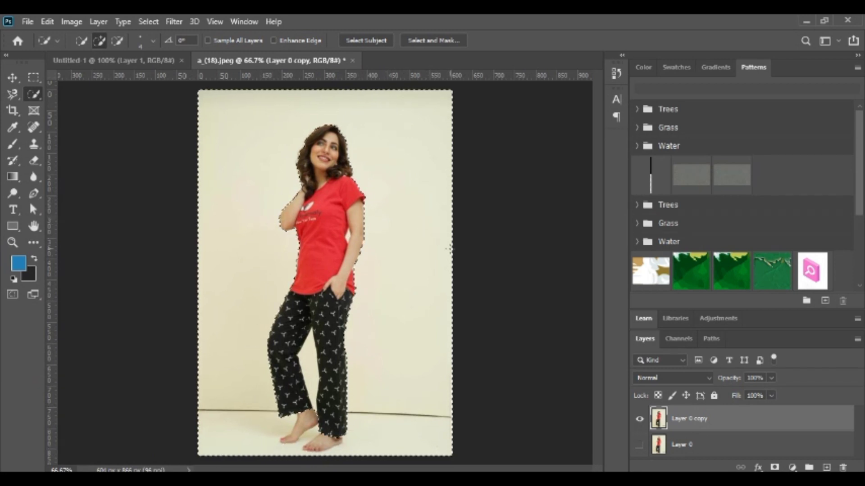
{"action": "key", "text": "Delete"}
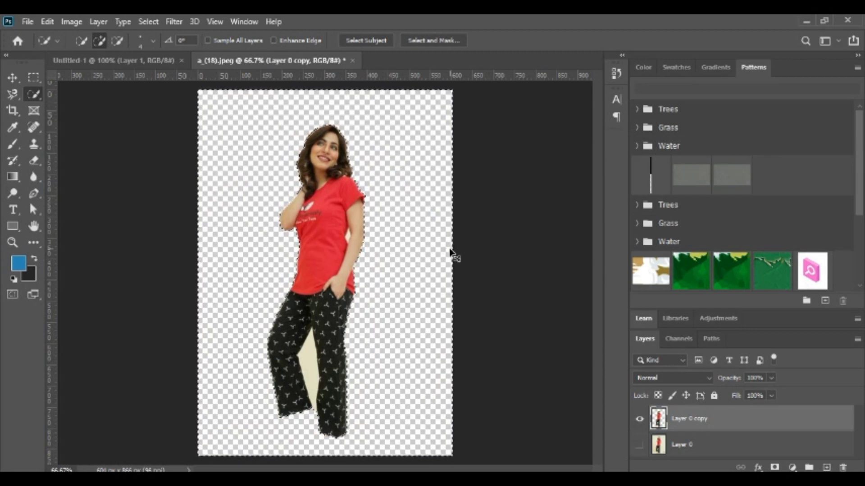
{"action": "key", "text": "ctrl+d"}
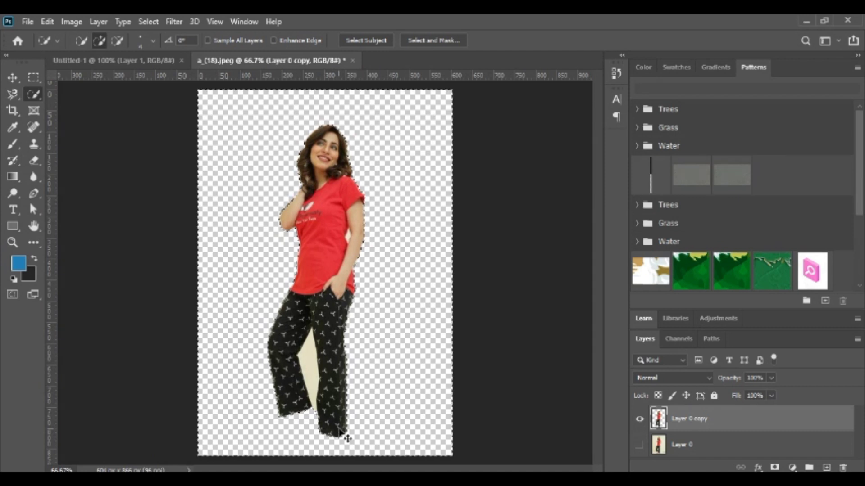
{"action": "key", "text": "ctrl+z"}
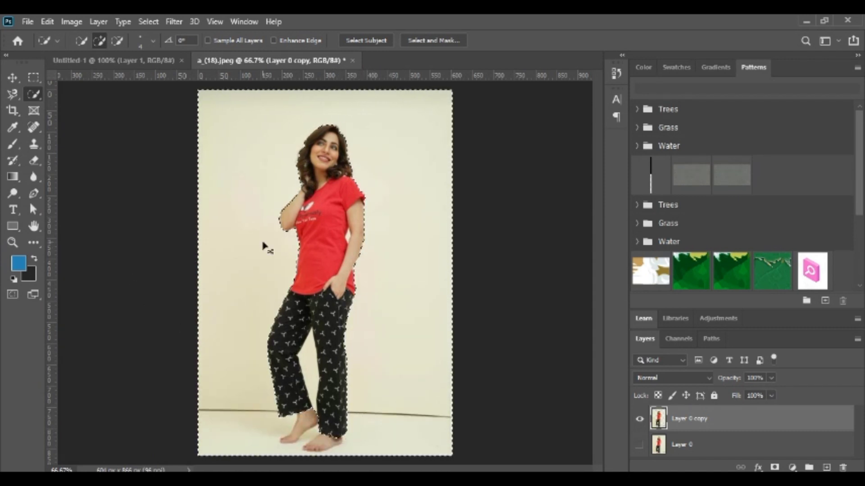
Select the cream backdrop with the Magic Wand tool at tolerance 26, delete it from Layer 0 copy and deselect.
{"action": "right_click", "coordinate": [34, 94]}
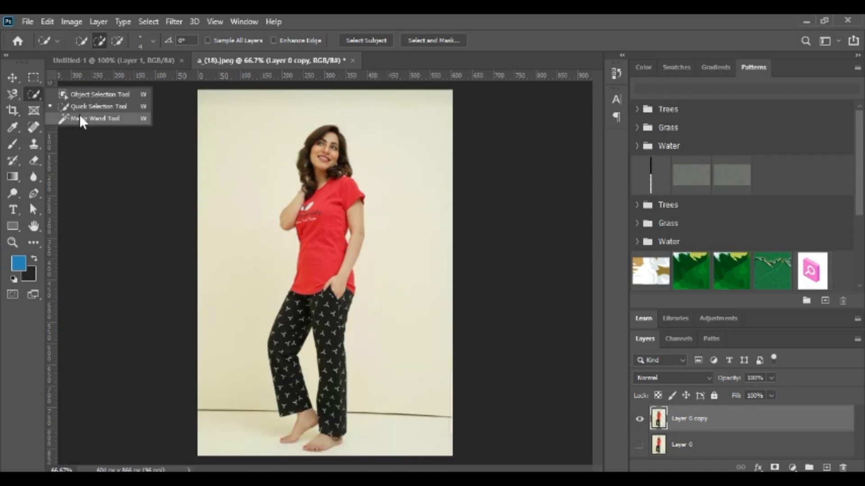
{"action": "left_click", "coordinate": [84, 118]}
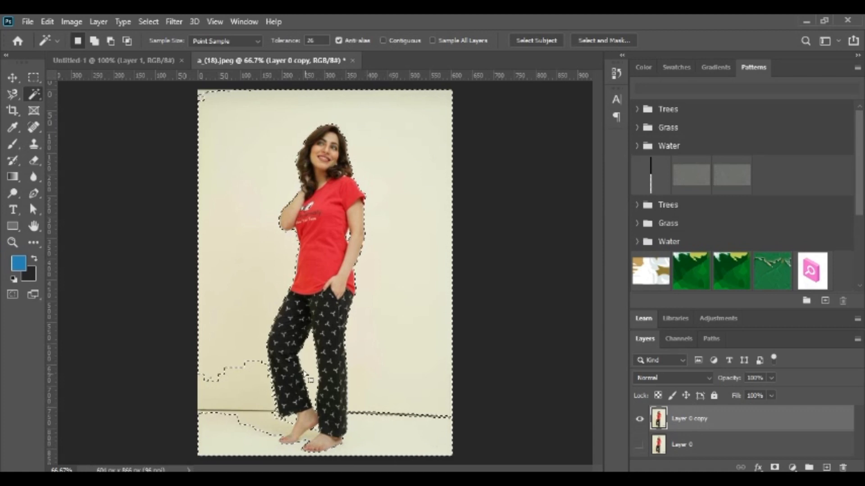
{"action": "key", "text": "Delete"}
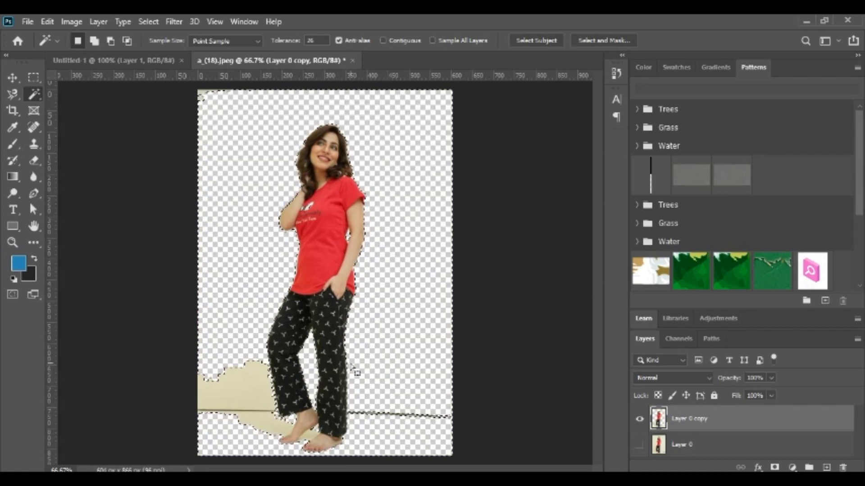
{"action": "left_click", "coordinate": [13, 78]}
{"action": "key", "text": "ctrl+d"}
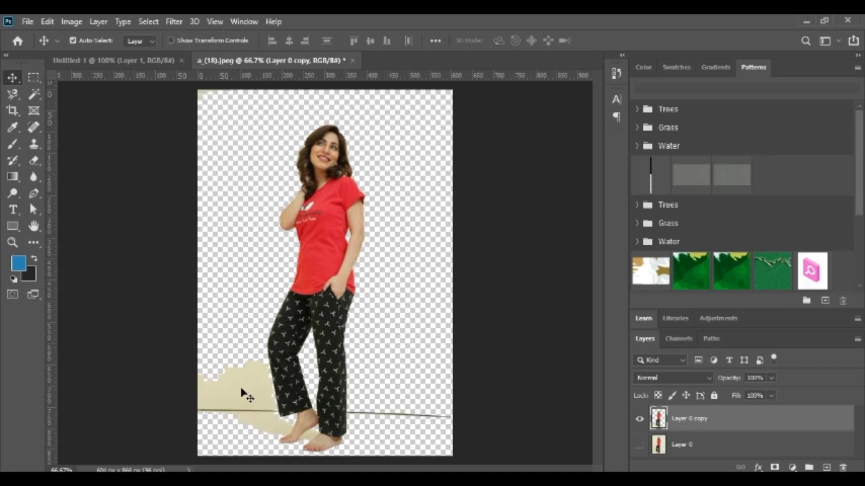
{"action": "left_click", "coordinate": [34, 94]}
{"action": "left_click", "coordinate": [245, 395]}
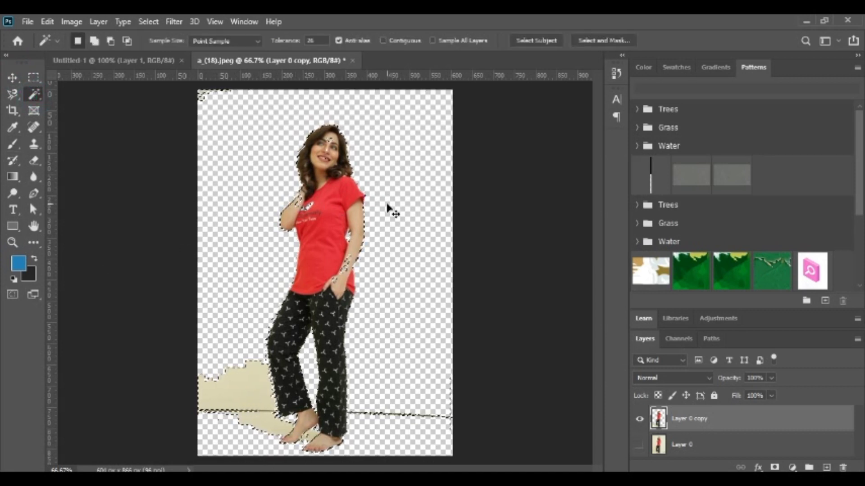
{"action": "key", "text": "ctrl+d"}
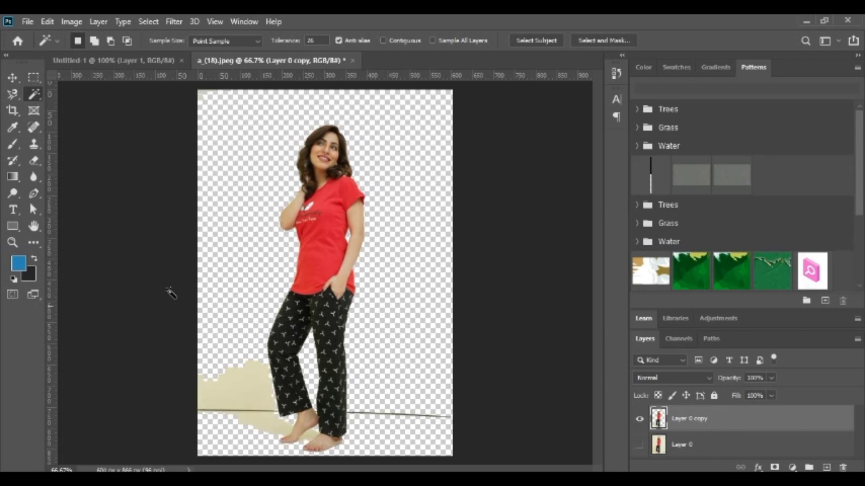
Erase the large leftover beige patch and floor line beside the bent leg with the Eraser tool at 80 px.
{"action": "left_click", "coordinate": [35, 160]}
{"action": "left_click", "coordinate": [81, 160]}
{"action": "scroll", "coordinate": [196, 335], "scroll_direction": "up", "scroll_amount": 3}
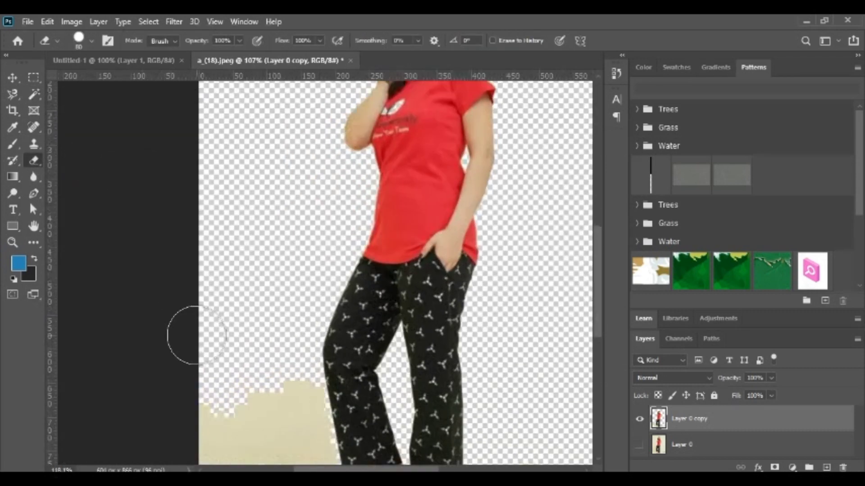
{"action": "scroll", "coordinate": [319, 261], "scroll_direction": "up", "scroll_amount": 3}
{"action": "scroll", "coordinate": [318, 270], "scroll_direction": "down", "scroll_amount": 5}
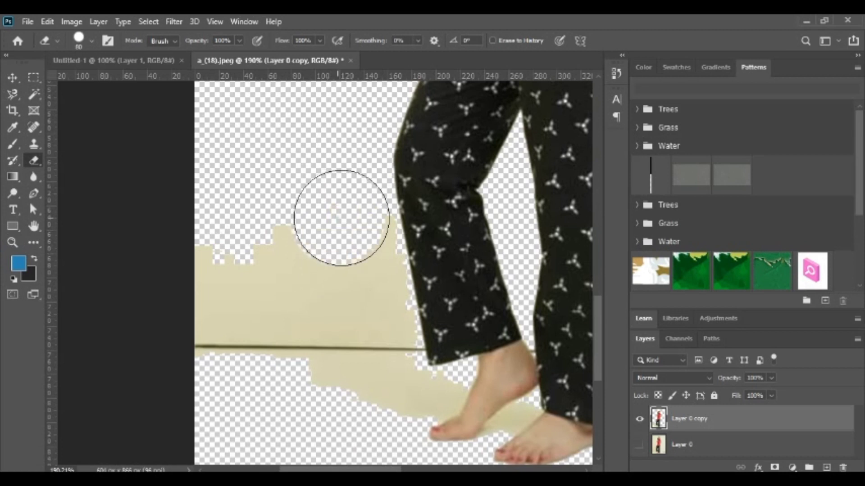
{"action": "mouse_move", "coordinate": [341, 218]}
{"action": "left_mouse_down"}
{"action": "mouse_move", "coordinate": [364, 279]}
{"action": "mouse_move", "coordinate": [361, 344]}
{"action": "mouse_move", "coordinate": [264, 246]}
{"action": "mouse_move", "coordinate": [283, 307]}
{"action": "mouse_move", "coordinate": [211, 262]}
{"action": "mouse_move", "coordinate": [354, 361]}
{"action": "mouse_move", "coordinate": [376, 342]}
{"action": "mouse_move", "coordinate": [379, 389]}
{"action": "left_mouse_up"}
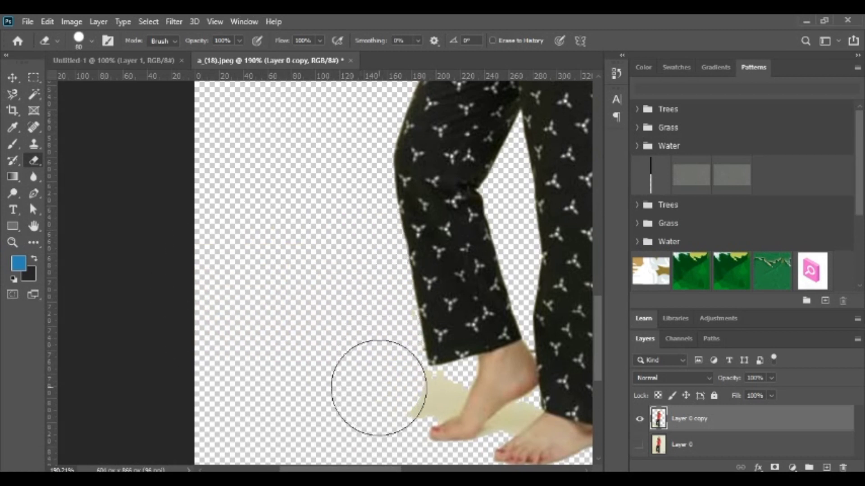
Reduce the eraser to 20 px and erase the beige remnant below the trouser hem beside the raised foot.
{"action": "key", "text": "bracketleft"}
{"action": "key", "text": "bracketleft"}
{"action": "key", "text": "bracketleft"}
{"action": "key", "text": "bracketleft"}
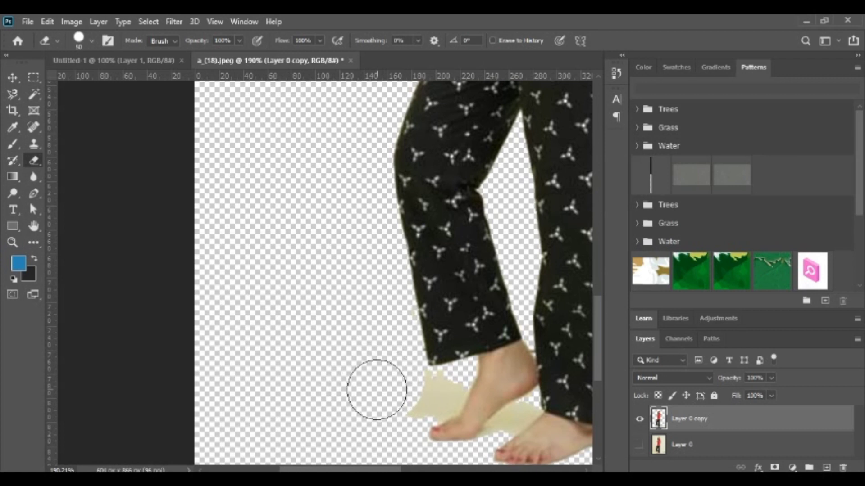
{"action": "key", "text": "bracketleft"}
{"action": "key", "text": "bracketleft"}
{"action": "key", "text": "bracketleft"}
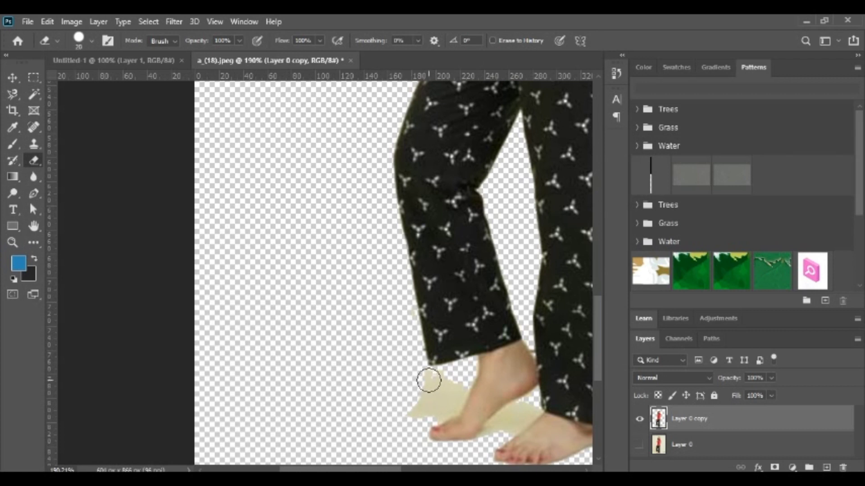
{"action": "mouse_move", "coordinate": [428, 380]}
{"action": "left_mouse_down"}
{"action": "mouse_move", "coordinate": [457, 389]}
{"action": "mouse_move", "coordinate": [436, 410]}
{"action": "mouse_move", "coordinate": [423, 407]}
{"action": "mouse_move", "coordinate": [439, 390]}
{"action": "left_mouse_up"}
Erase the leftover floor line between the straight leg and the image's right edge.
{"action": "scroll", "coordinate": [407, 456], "scroll_direction": "right", "scroll_amount": 10}
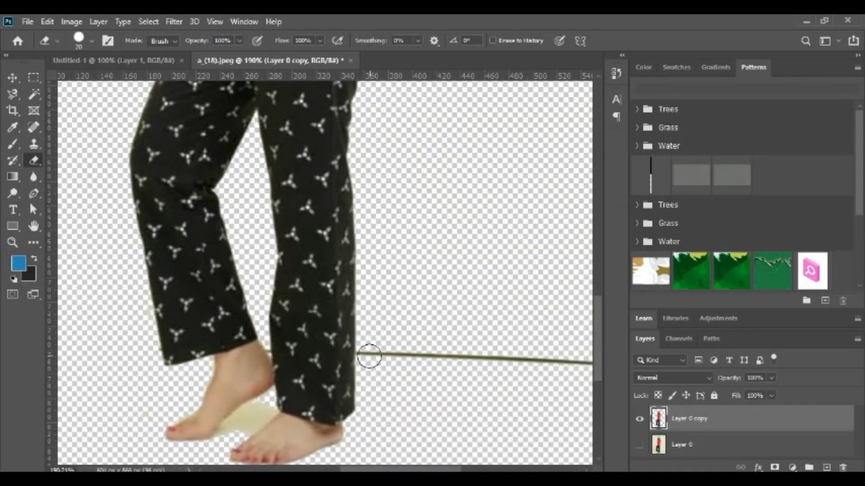
{"action": "left_click_drag", "start_coordinate": [369, 356], "coordinate": [583, 361]}
{"action": "scroll", "coordinate": [493, 356], "scroll_direction": "down", "scroll_amount": 3}
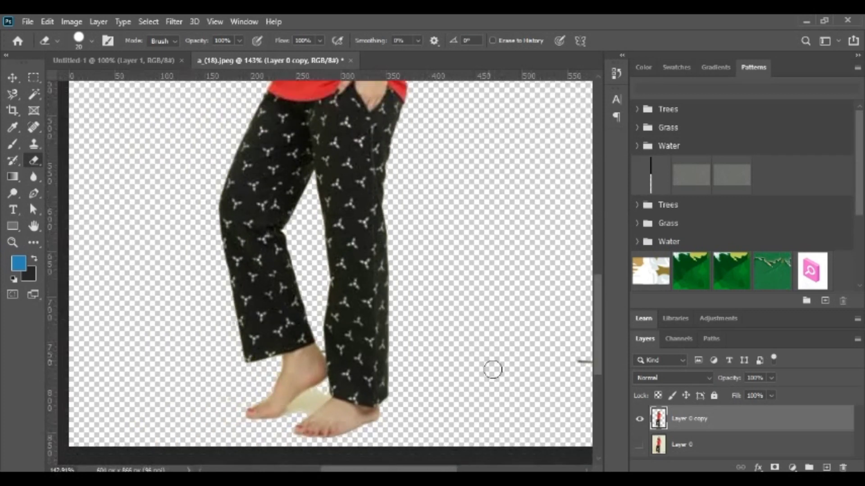
{"action": "left_click_drag", "start_coordinate": [429, 470], "coordinate": [453, 470]}
{"action": "left_click_drag", "start_coordinate": [490, 356], "coordinate": [523, 371]}
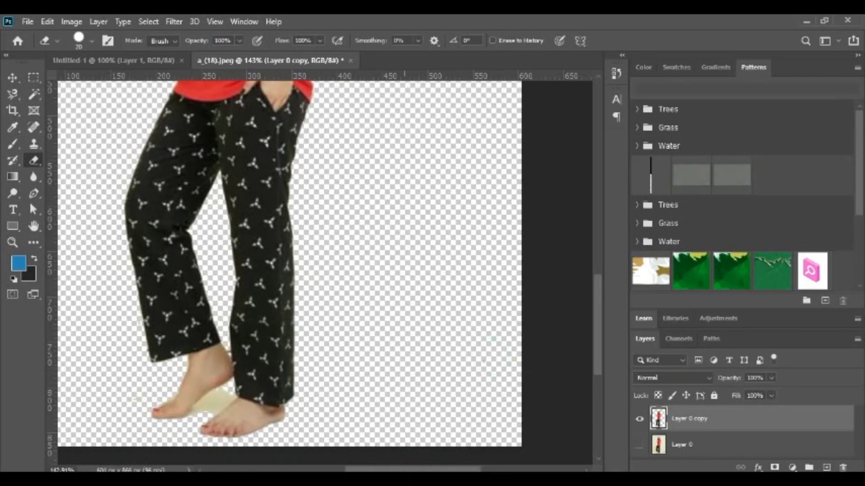
Erase the bulk of the beige patch between the two feet with the 20 px eraser.
{"action": "left_click_drag", "start_coordinate": [409, 469], "coordinate": [377, 471]}
{"action": "scroll", "coordinate": [358, 365], "scroll_direction": "up", "scroll_amount": 4}
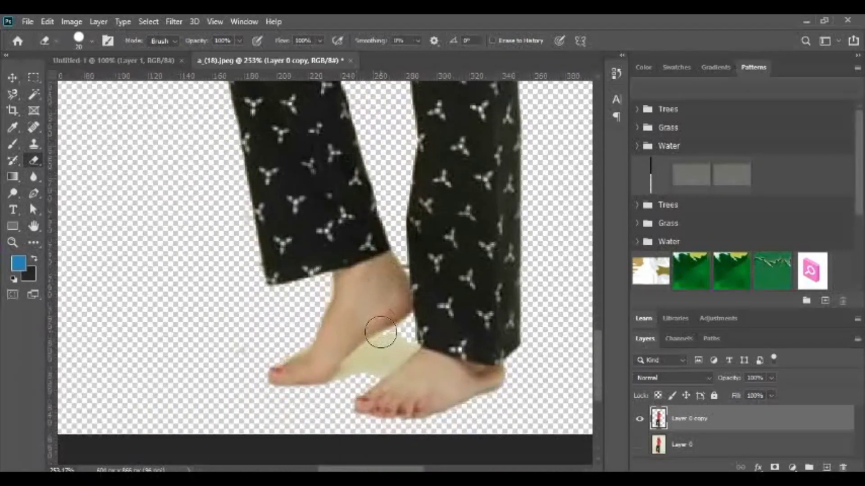
{"action": "scroll", "coordinate": [358, 331], "scroll_direction": "up", "scroll_amount": 5}
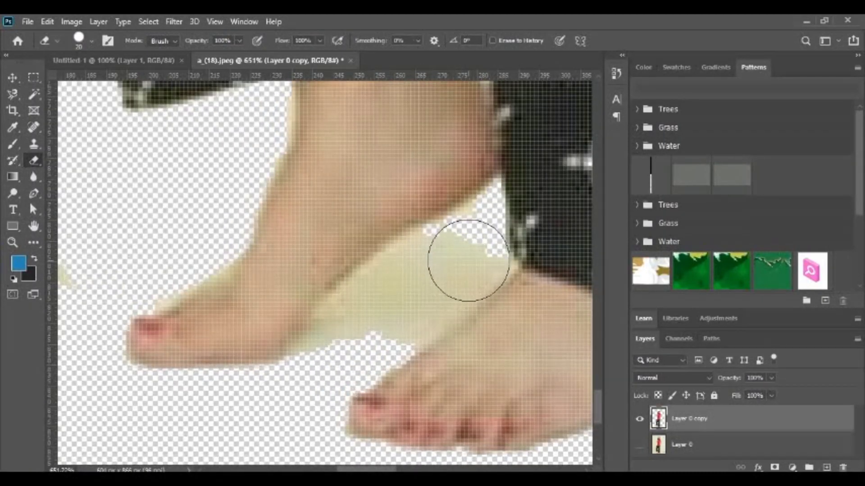
{"action": "mouse_move", "coordinate": [446, 259]}
{"action": "left_mouse_down"}
{"action": "mouse_move", "coordinate": [371, 320]}
{"action": "mouse_move", "coordinate": [345, 355]}
{"action": "left_mouse_up"}
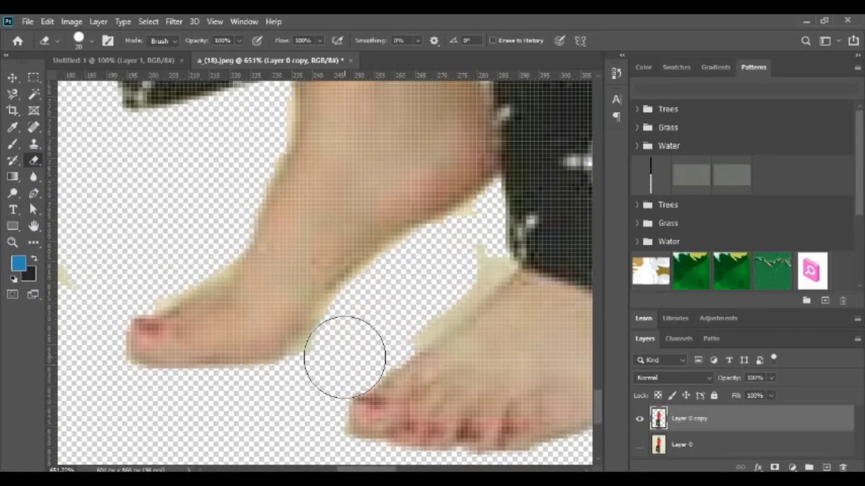
Reduce the eraser to 8 px and clean the remaining beige fringe along the inner edges of both feet.
{"action": "key", "text": "bracketleft"}
{"action": "key", "text": "bracketleft"}
{"action": "key", "text": "bracketleft"}
{"action": "key", "text": "bracketleft"}
{"action": "mouse_move", "coordinate": [469, 255]}
{"action": "left_mouse_down"}
{"action": "mouse_move", "coordinate": [495, 265]}
{"action": "mouse_move", "coordinate": [403, 340]}
{"action": "left_mouse_up"}
{"action": "left_click_drag", "start_coordinate": [465, 225], "coordinate": [465, 230]}
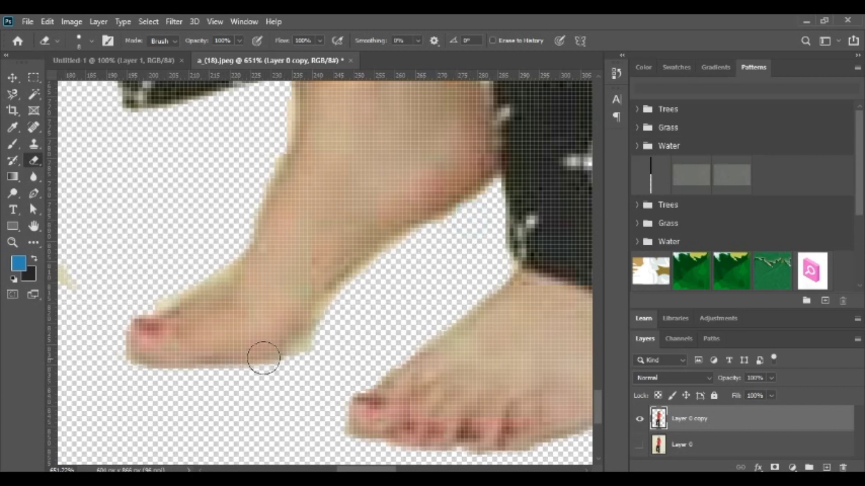
Shrink the eraser to 2 px and erase the floor line fragment between the raised foot's heel and the other trouser leg.
{"action": "scroll", "coordinate": [179, 251], "scroll_direction": "down", "scroll_amount": 5}
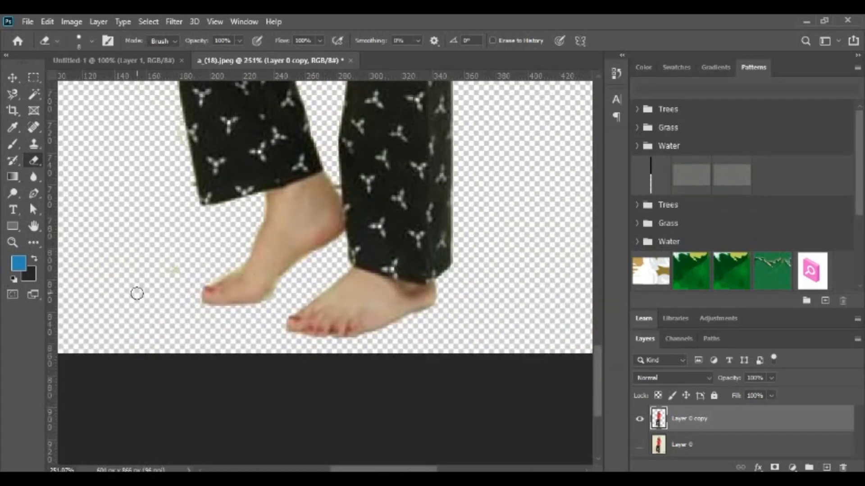
{"action": "scroll", "coordinate": [322, 253], "scroll_direction": "up", "scroll_amount": 8}
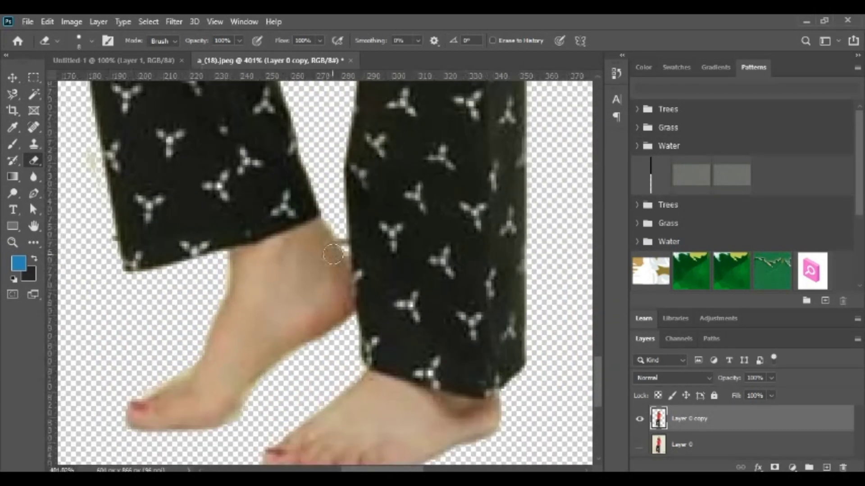
{"action": "scroll", "coordinate": [334, 253], "scroll_direction": "up", "scroll_amount": 3}
{"action": "key", "text": "bracketleft"}
{"action": "key", "text": "bracketleft"}
{"action": "key", "text": "bracketleft"}
{"action": "key", "text": "bracketleft"}
{"action": "key", "text": "bracketleft"}
{"action": "key", "text": "bracketleft"}
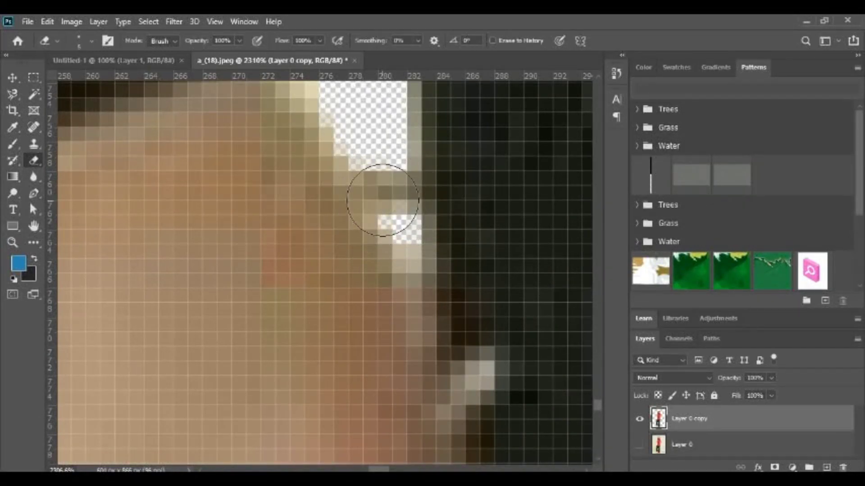
{"action": "mouse_move", "coordinate": [383, 182]}
{"action": "left_mouse_down"}
{"action": "mouse_move", "coordinate": [406, 220]}
{"action": "mouse_move", "coordinate": [393, 178]}
{"action": "mouse_move", "coordinate": [401, 209]}
{"action": "mouse_move", "coordinate": [374, 162]}
{"action": "mouse_move", "coordinate": [392, 203]}
{"action": "left_mouse_up"}
{"action": "scroll", "coordinate": [400, 203], "scroll_direction": "down", "scroll_amount": 10}
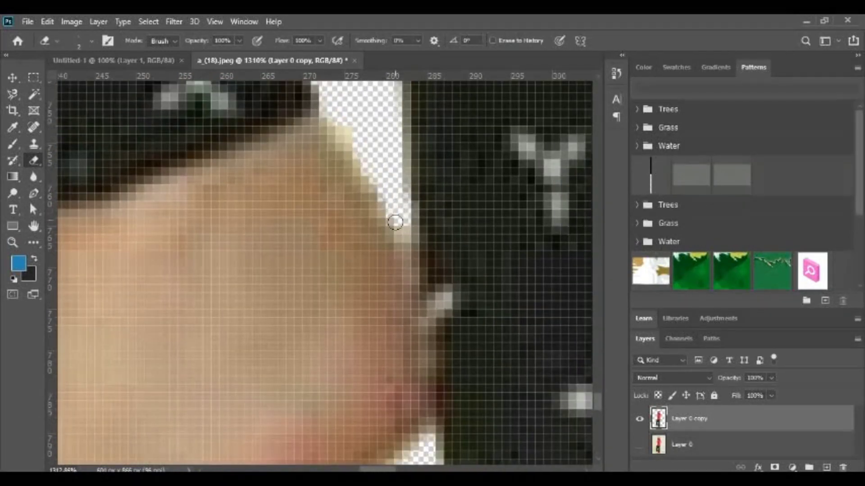
Erase the leftover light background in the small gap between the red shirt and the lowered arm.
{"action": "scroll", "coordinate": [446, 223], "scroll_direction": "up", "scroll_amount": 10}
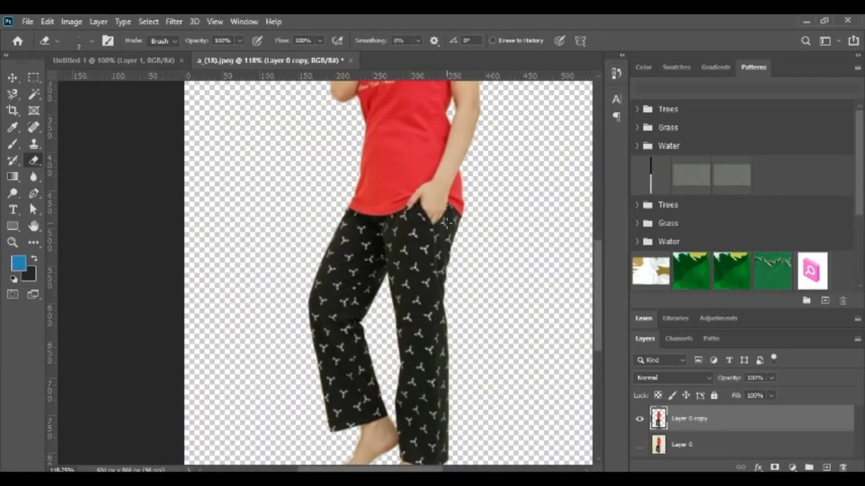
{"action": "scroll", "coordinate": [409, 266], "scroll_direction": "up", "scroll_amount": 5}
{"action": "scroll", "coordinate": [410, 266], "scroll_direction": "up", "scroll_amount": 10}
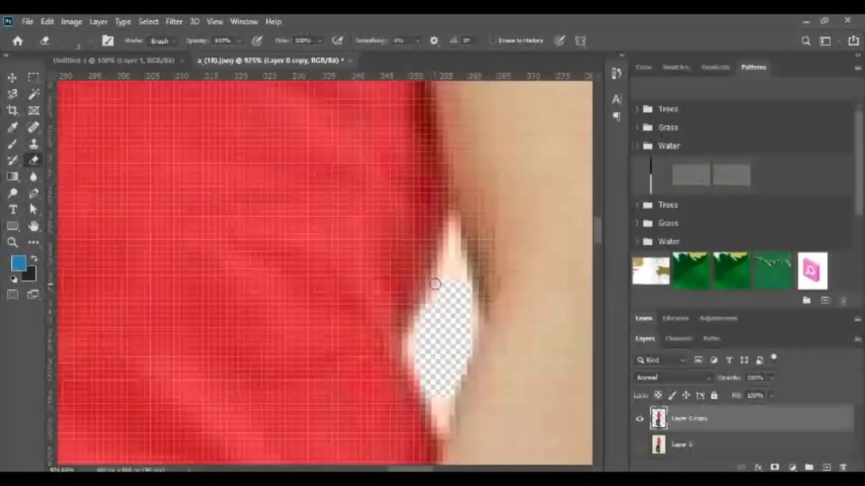
{"action": "mouse_move", "coordinate": [472, 169]}
{"action": "left_mouse_down"}
{"action": "mouse_move", "coordinate": [480, 251]}
{"action": "mouse_move", "coordinate": [491, 273]}
{"action": "mouse_move", "coordinate": [485, 242]}
{"action": "mouse_move", "coordinate": [482, 268]}
{"action": "mouse_move", "coordinate": [466, 216]}
{"action": "left_mouse_up"}
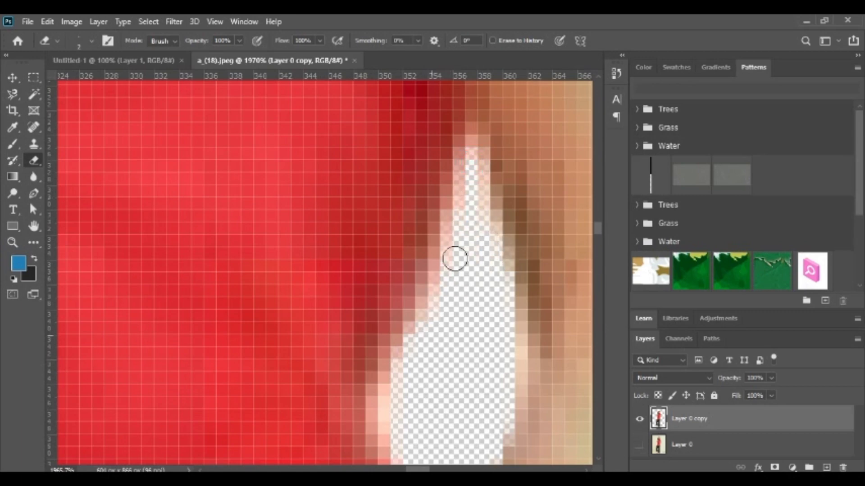
Examine the cutout around the hair, raised arm and shirt print for leftover background or missing areas.
{"action": "scroll", "coordinate": [455, 259], "scroll_direction": "down", "scroll_amount": 15}
{"action": "scroll", "coordinate": [160, 230], "scroll_direction": "up", "scroll_amount": 3}
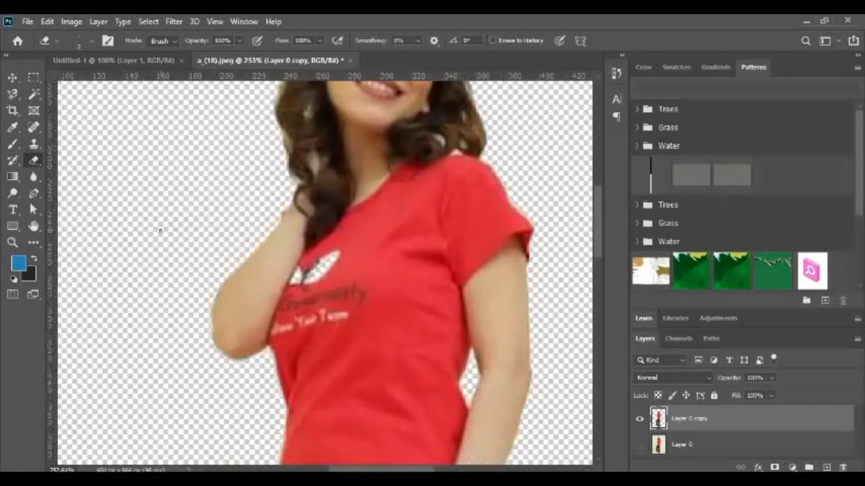
{"action": "scroll", "coordinate": [194, 234], "scroll_direction": "up", "scroll_amount": 5}
{"action": "scroll", "coordinate": [446, 147], "scroll_direction": "down", "scroll_amount": 6}
{"action": "scroll", "coordinate": [432, 194], "scroll_direction": "up", "scroll_amount": 6}
{"action": "scroll", "coordinate": [419, 198], "scroll_direction": "up", "scroll_amount": 3}
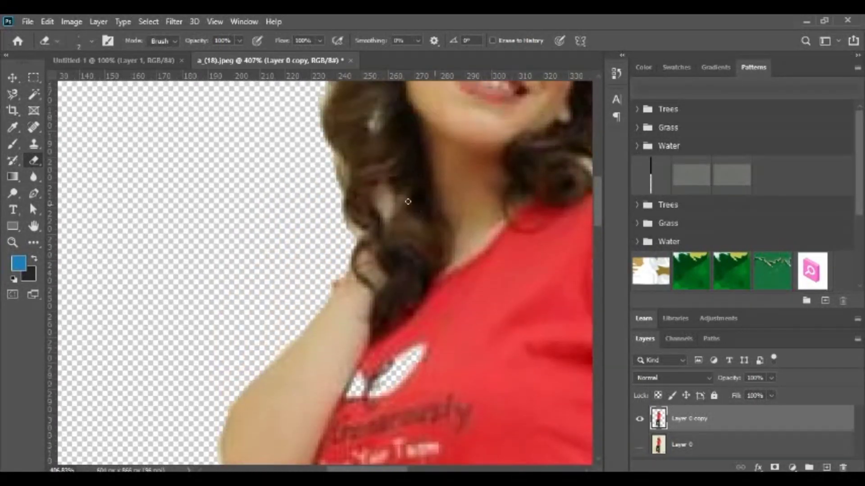
{"action": "scroll", "coordinate": [408, 201], "scroll_direction": "down", "scroll_amount": 4}
{"action": "scroll", "coordinate": [466, 215], "scroll_direction": "up", "scroll_amount": 1}
{"action": "scroll", "coordinate": [466, 216], "scroll_direction": "down", "scroll_amount": 5}
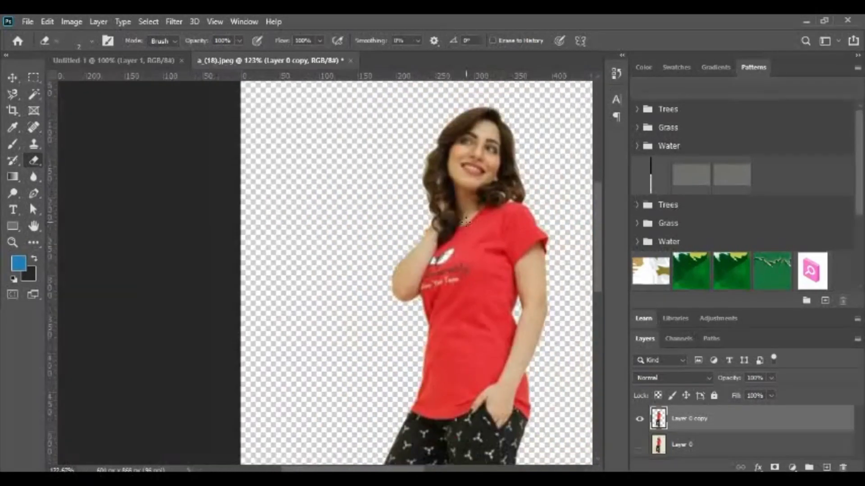
Save the cutout to the computer's Downloads folder as a PNG named "my image", accepting the PNG format options.
{"action": "scroll", "coordinate": [465, 221], "scroll_direction": "down", "scroll_amount": 3}
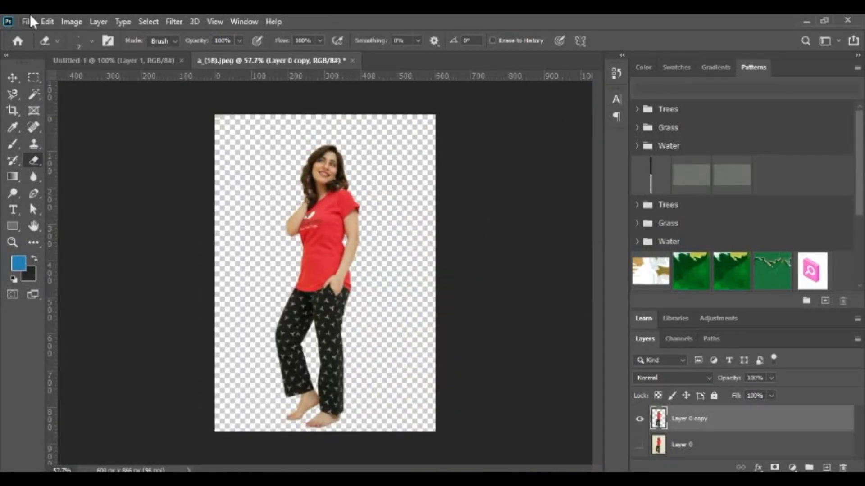
{"action": "left_click", "coordinate": [30, 21]}
{"action": "left_click", "coordinate": [67, 173]}
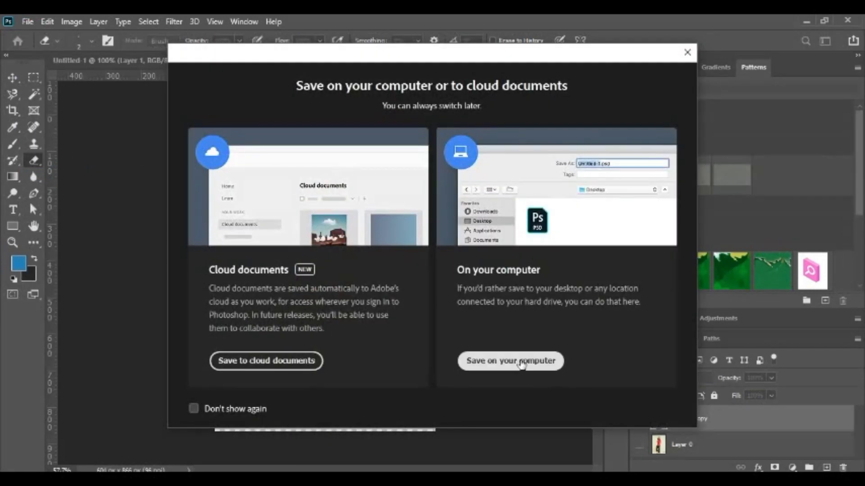
{"action": "left_click", "coordinate": [518, 359]}
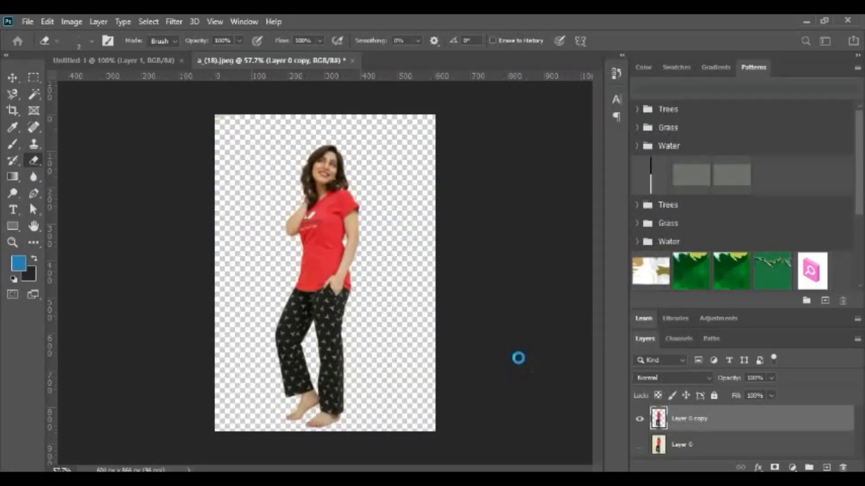
{"action": "left_click", "coordinate": [205, 296]}
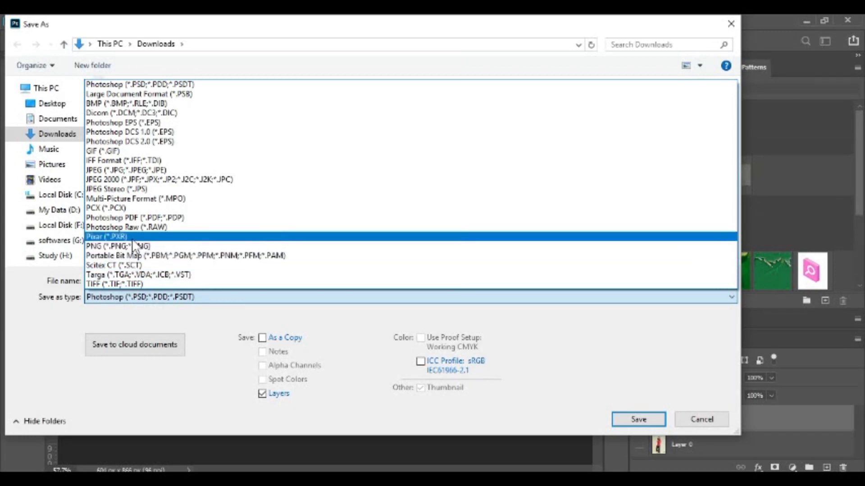
{"action": "left_click", "coordinate": [133, 246]}
{"action": "left_click", "coordinate": [182, 296]}
{"action": "left_click", "coordinate": [182, 296]}
{"action": "left_click", "coordinate": [182, 279]}
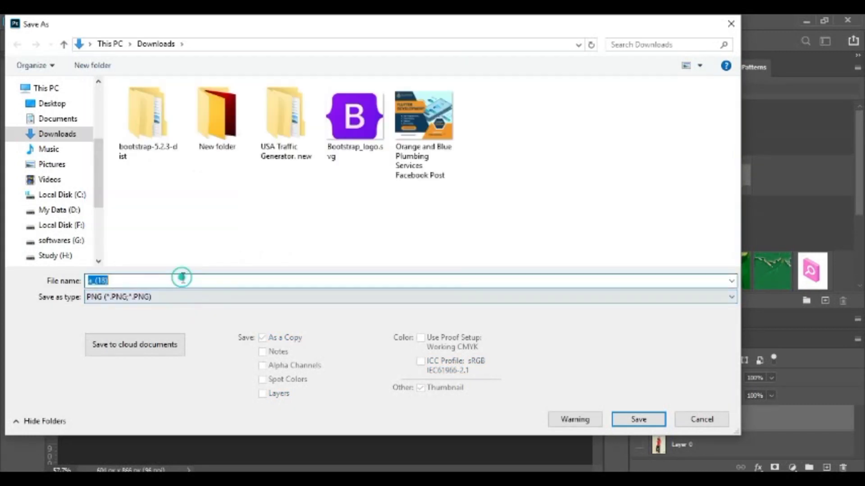
{"action": "type", "text": "my image"}
{"action": "key", "text": "Return"}
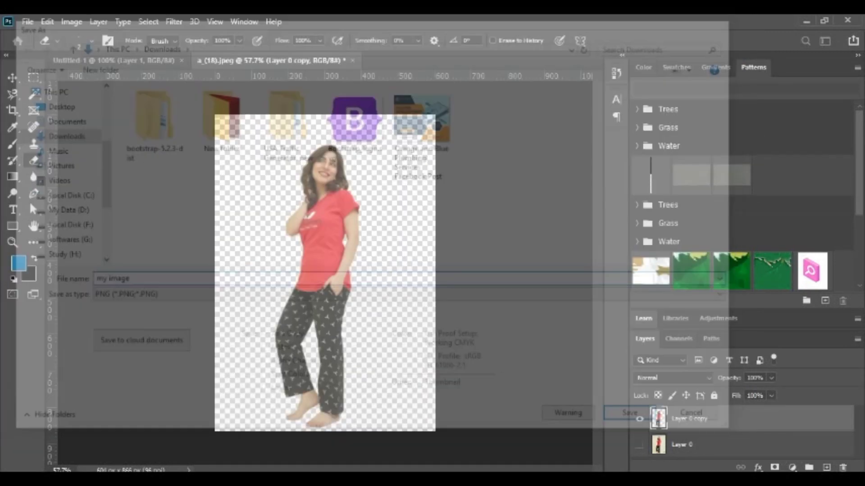
{"action": "left_click", "coordinate": [531, 145]}
Check the exported "my image" file from Downloads in File Explorer, and erase the leftover backdrop fragments along the canvas's upper edge in Photoshop.
{"action": "left_click", "coordinate": [130, 479]}
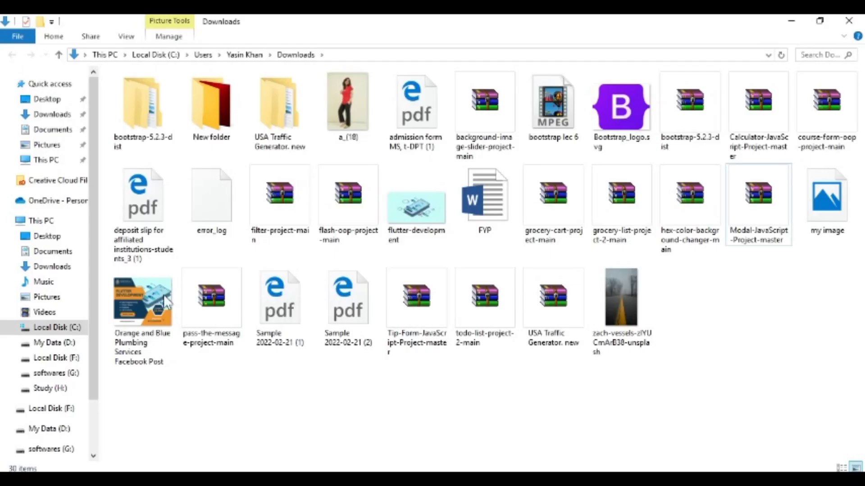
{"action": "double_click", "coordinate": [831, 215]}
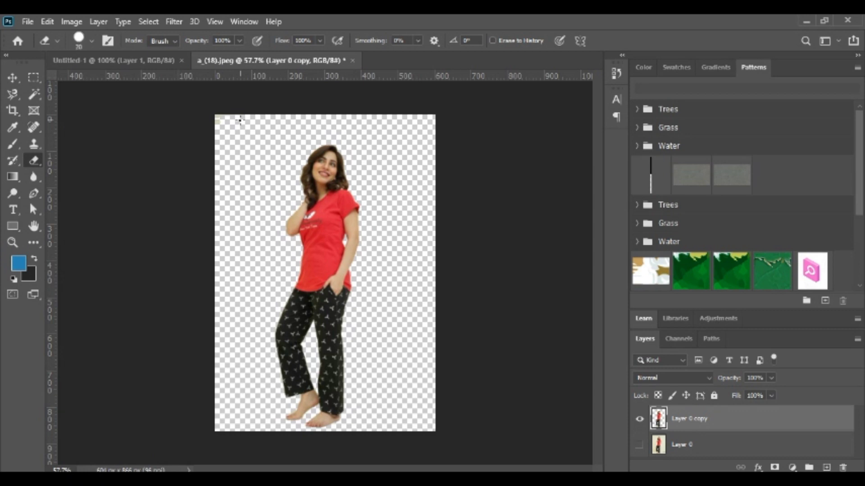
{"action": "left_click", "coordinate": [276, 120]}
Save the cleaned cutout to the computer's Downloads folder as a PNG named "my image 2" with the large file size option.
{"action": "left_click", "coordinate": [27, 21]}
{"action": "left_click", "coordinate": [67, 174]}
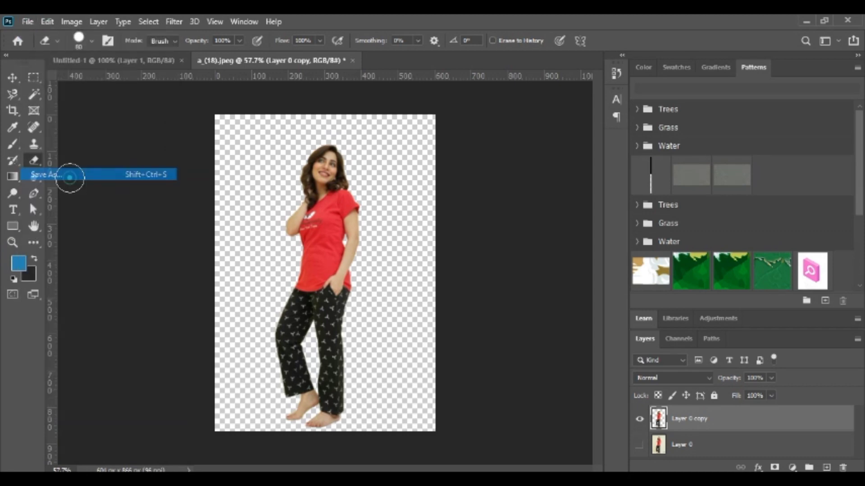
{"action": "left_click", "coordinate": [536, 360]}
{"action": "left_click", "coordinate": [190, 298]}
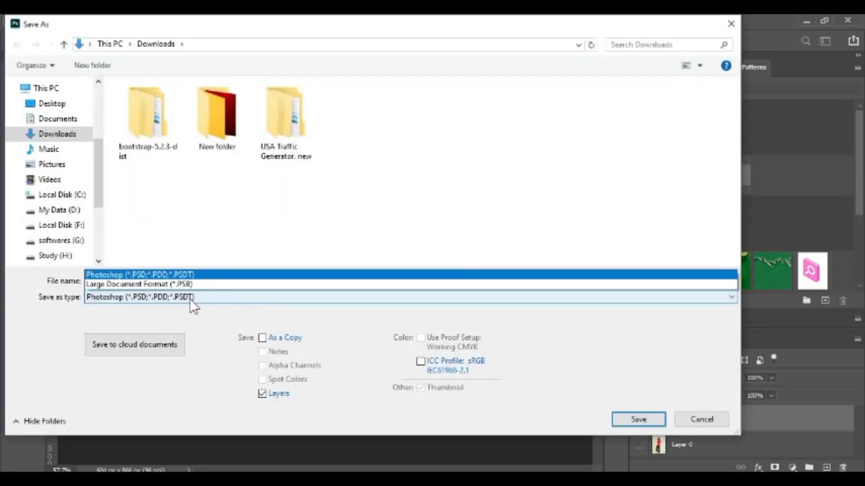
{"action": "left_click", "coordinate": [185, 256]}
{"action": "left_click", "coordinate": [212, 296]}
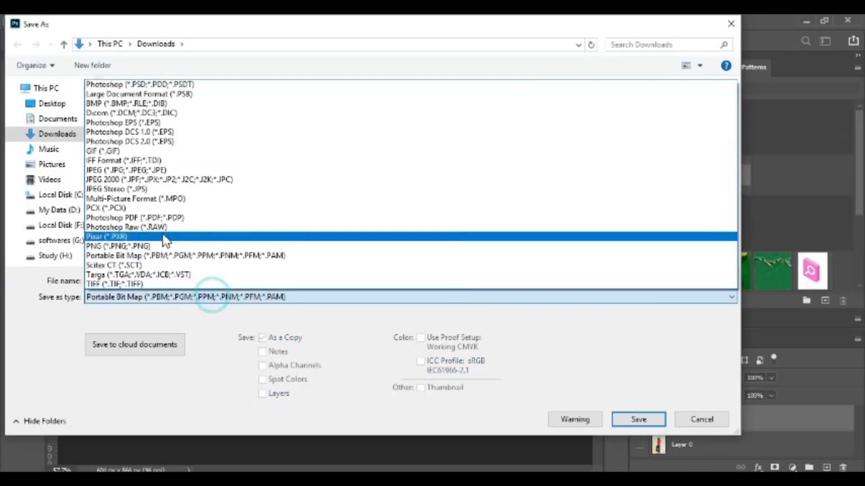
{"action": "left_click", "coordinate": [163, 246]}
{"action": "left_click", "coordinate": [155, 280]}
{"action": "type", "text": "my "}
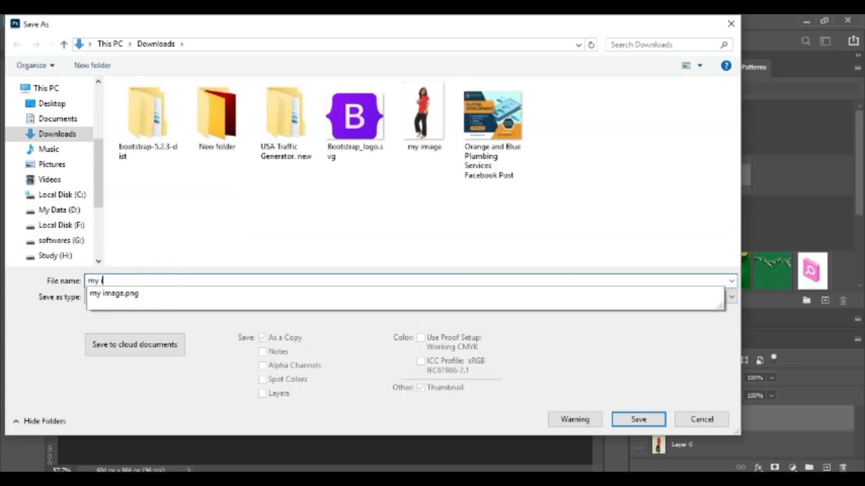
{"action": "type", "text": "image 2"}
{"action": "key", "text": "Return"}
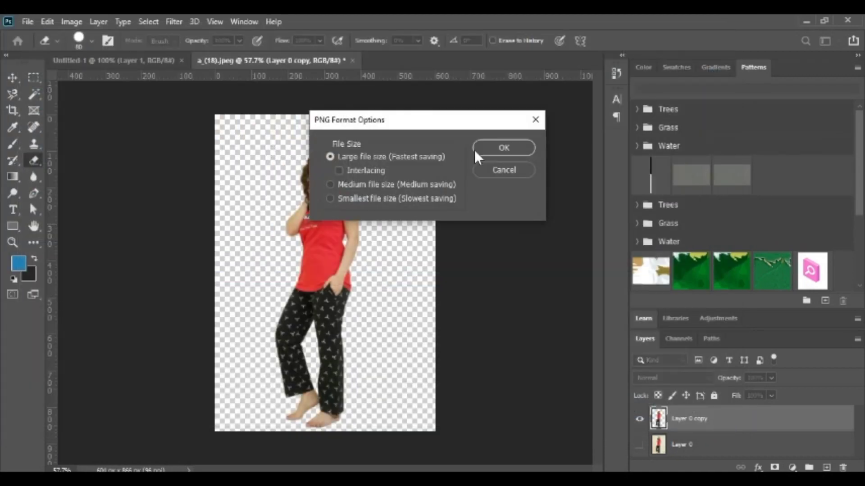
{"action": "left_click", "coordinate": [486, 149]}
Switch to the Downloads folder in File Explorer and view the first export, "my image", for backdrop remnants.
{"action": "left_click", "coordinate": [217, 479]}
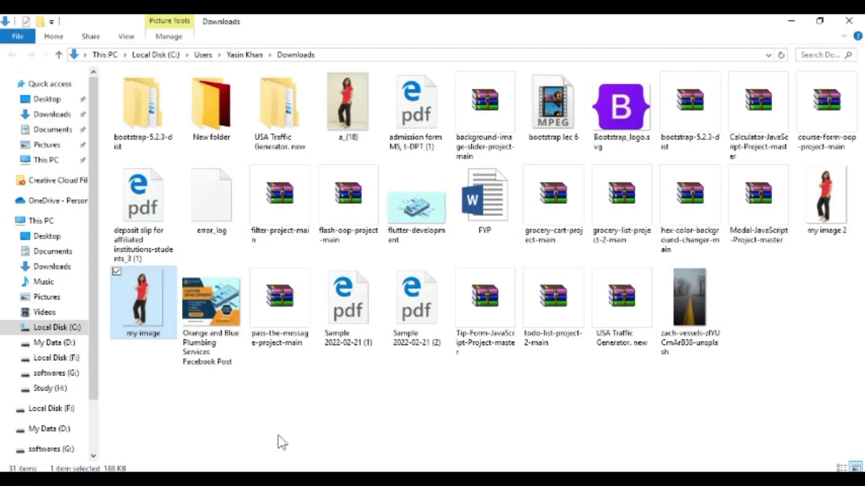
{"action": "double_click", "coordinate": [152, 298]}
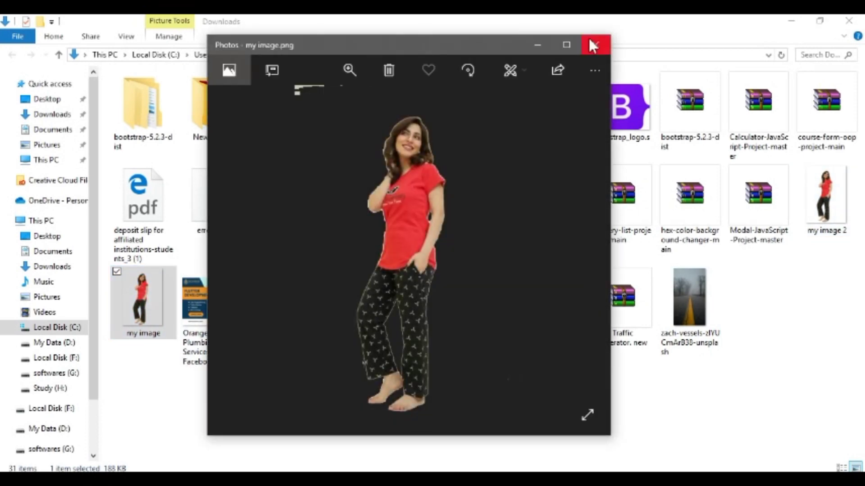
{"action": "left_click", "coordinate": [576, 42]}
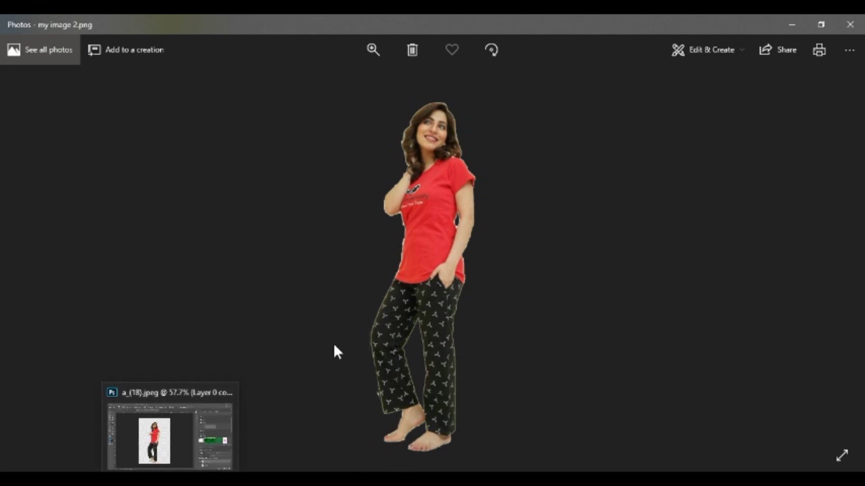
Switch back to Photoshop and examine the cutout's outline around the trousers and the whole figure for leftover background.
{"action": "left_click", "coordinate": [173, 478]}
{"action": "scroll", "coordinate": [259, 337], "scroll_direction": "up", "scroll_amount": 7}
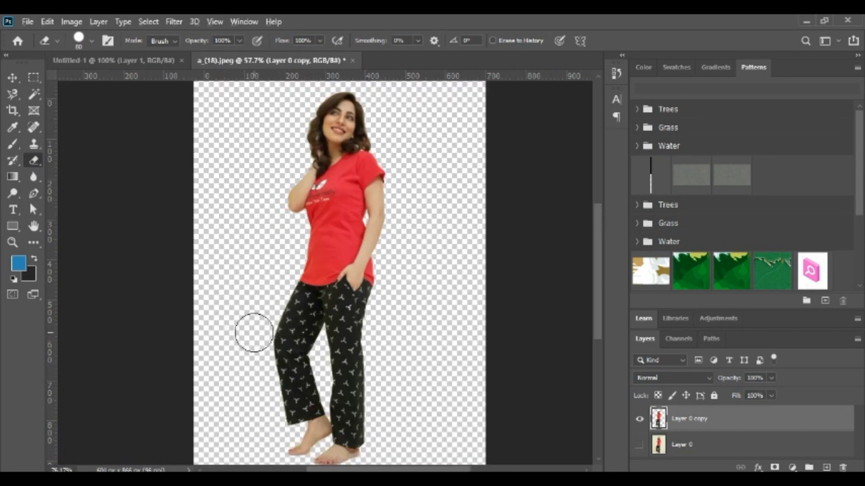
{"action": "scroll", "coordinate": [261, 337], "scroll_direction": "down", "scroll_amount": 3}
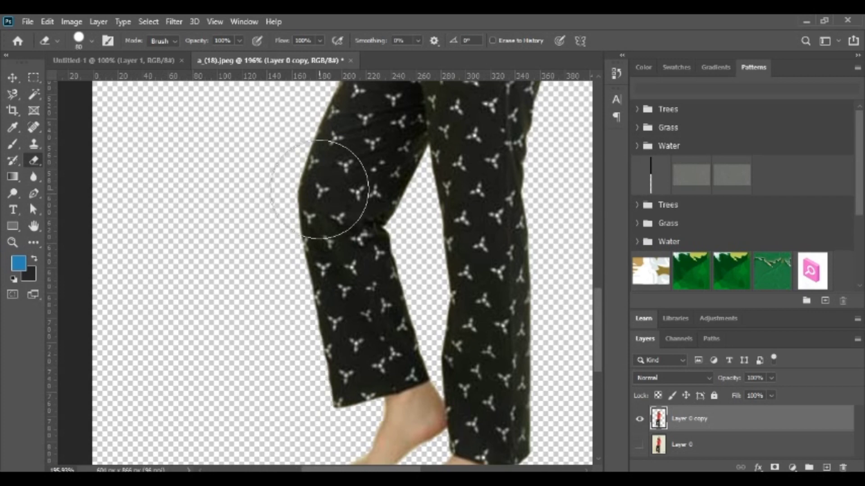
{"action": "scroll", "coordinate": [361, 270], "scroll_direction": "down", "scroll_amount": 3}
{"action": "scroll", "coordinate": [448, 301], "scroll_direction": "down", "scroll_amount": 1}
{"action": "scroll", "coordinate": [447, 300], "scroll_direction": "down", "scroll_amount": 3}
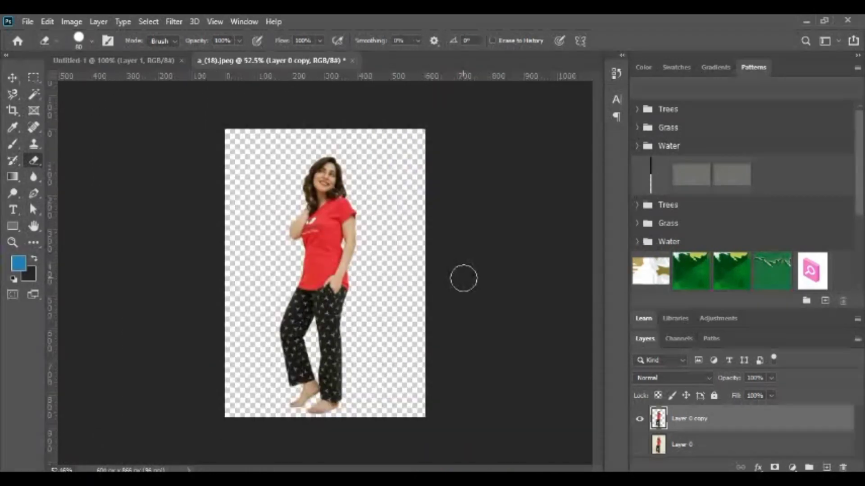
{"action": "scroll", "coordinate": [353, 255], "scroll_direction": "up", "scroll_amount": 2}
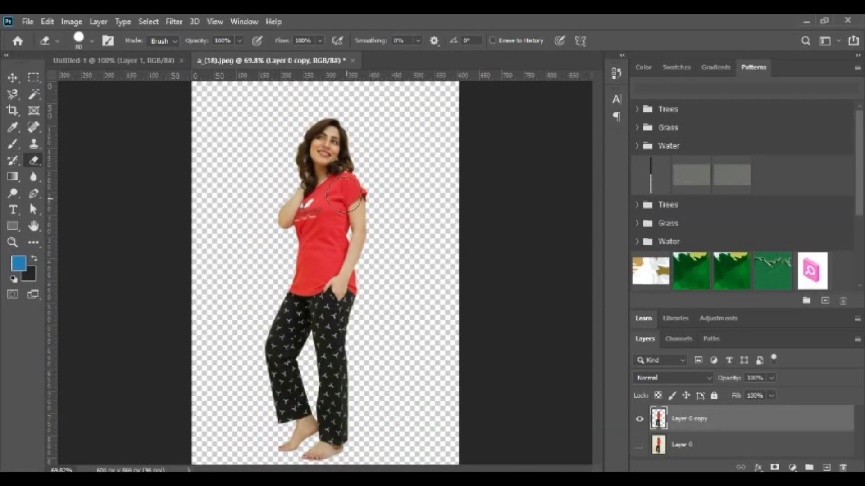